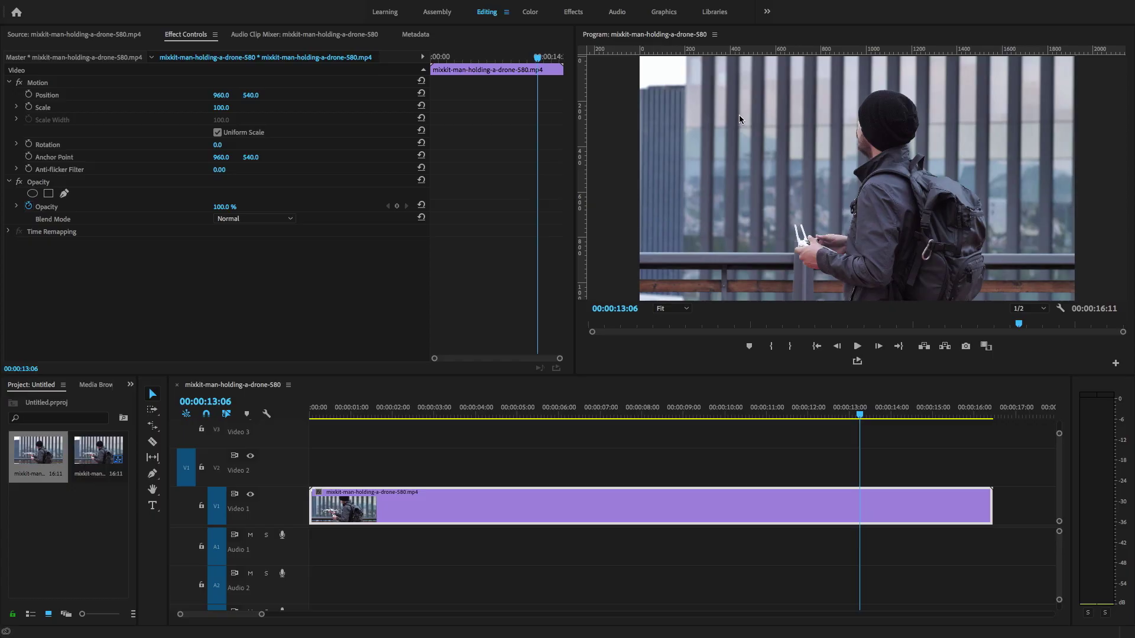
- Preview the drone clip by scrubbing and playing it from the start
drag(355, 418, 313, 426)
click(857, 347)
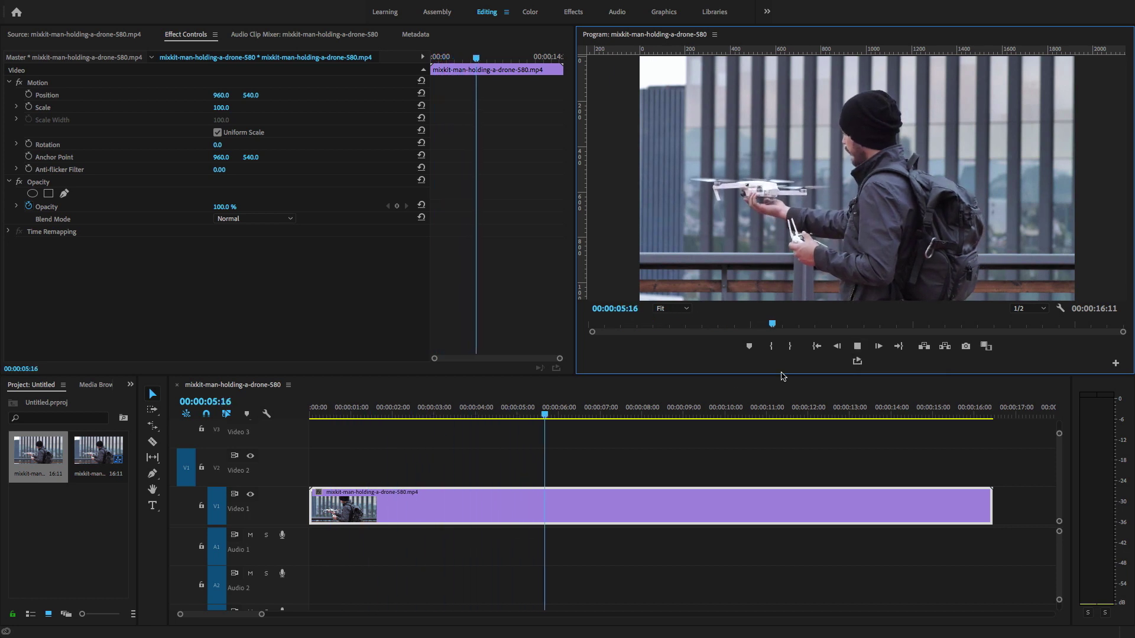
drag(650, 415, 598, 422)
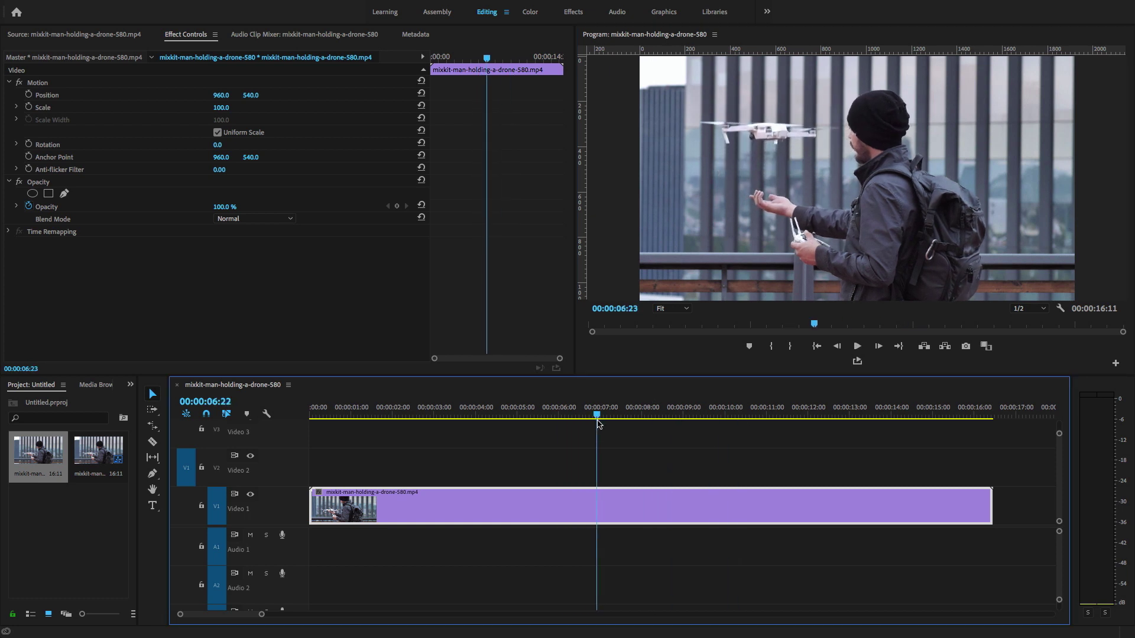
- Reverse the drone clip's speed in Speed/Duration, keeping 100% and its 00:00:16:11 duration
right_click(417, 501)
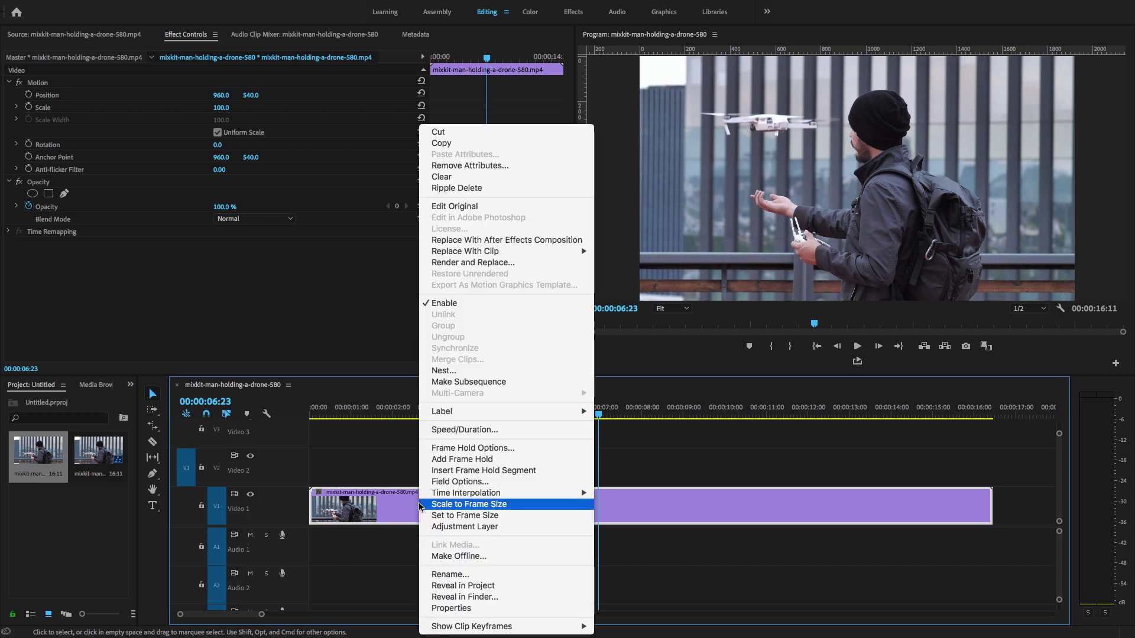
click(447, 430)
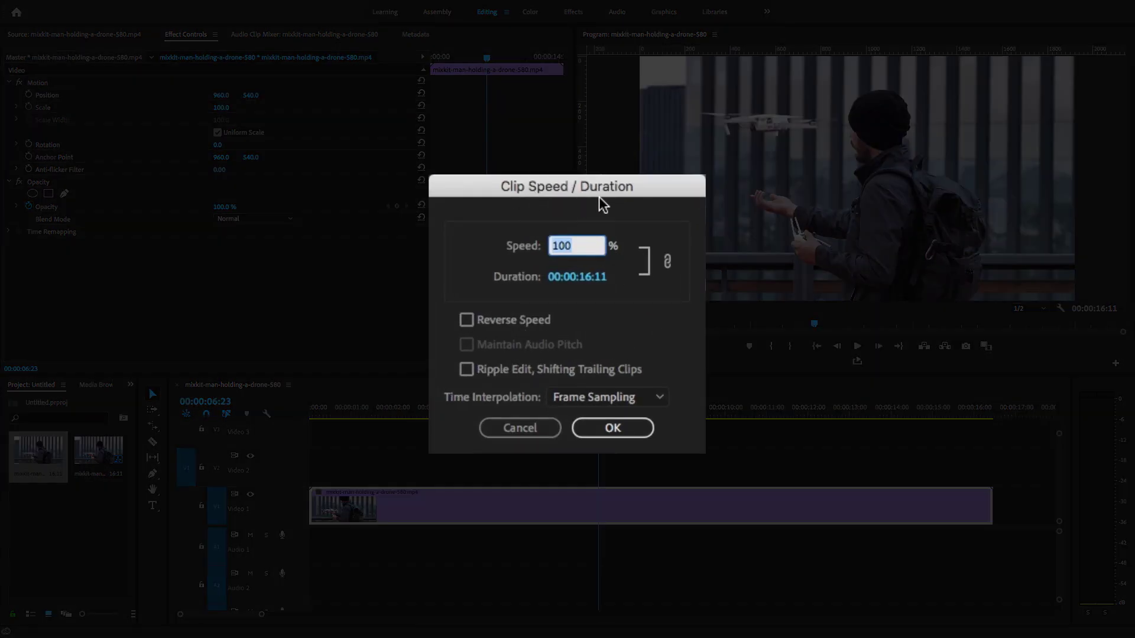
click(467, 320)
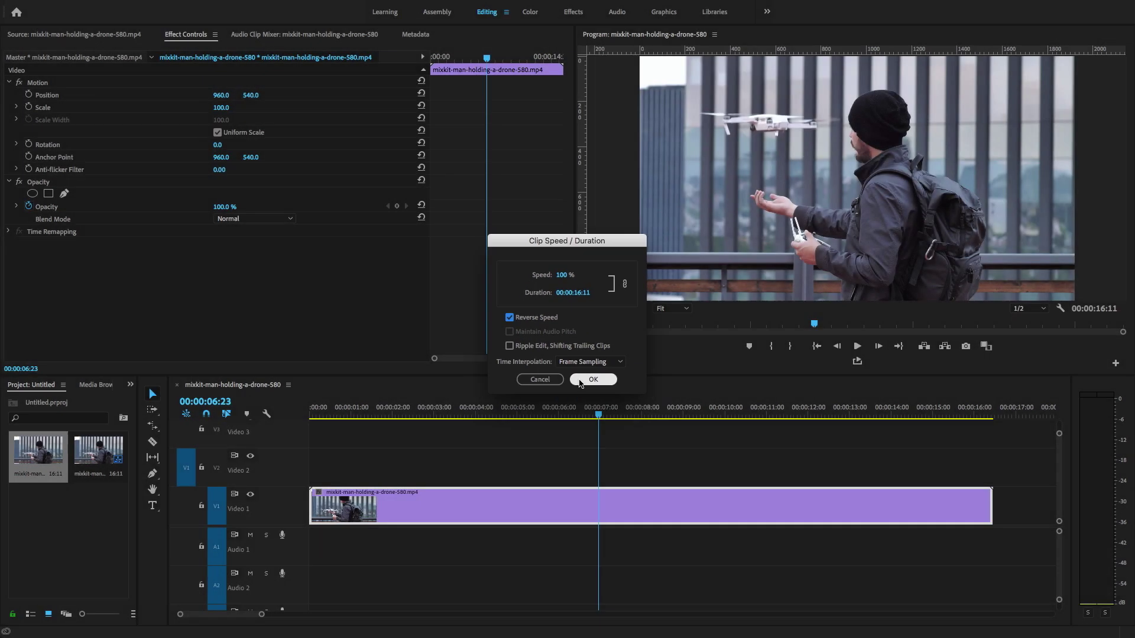
click(579, 381)
drag(378, 415, 413, 442)
click(991, 414)
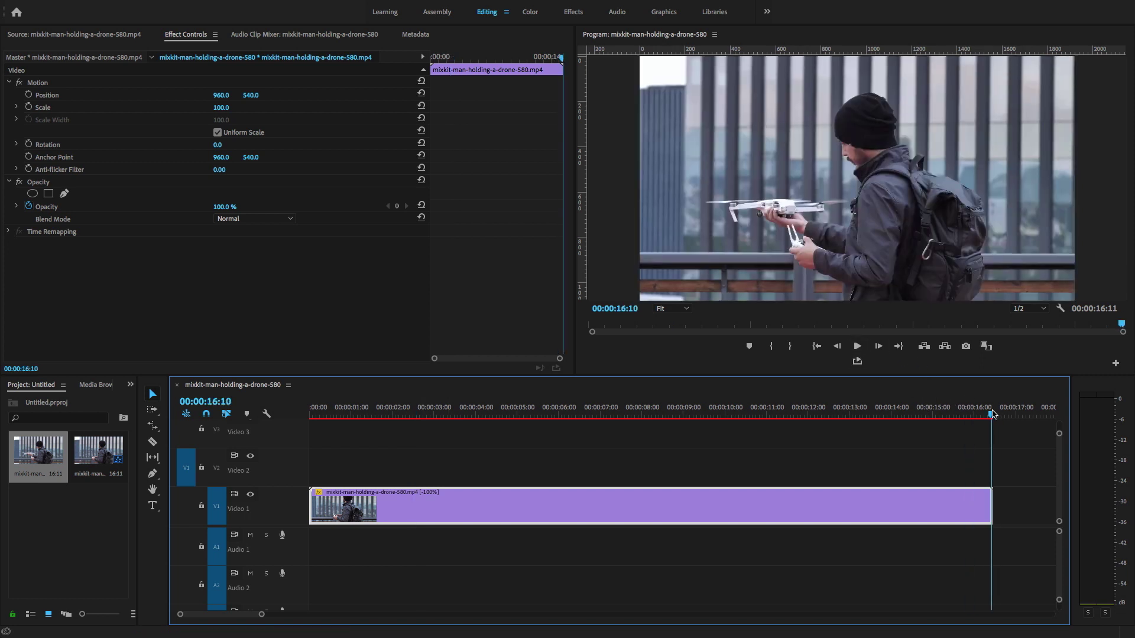
- Mark the whole drone clip and render it for smooth playback
key(x)
key(Home)
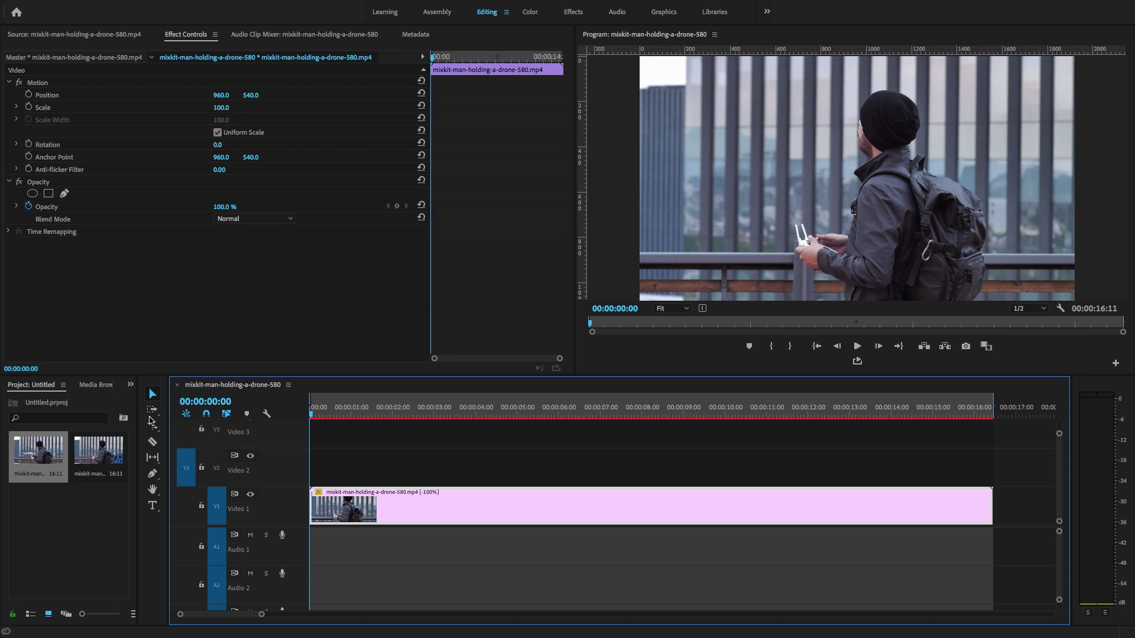
key(Return)
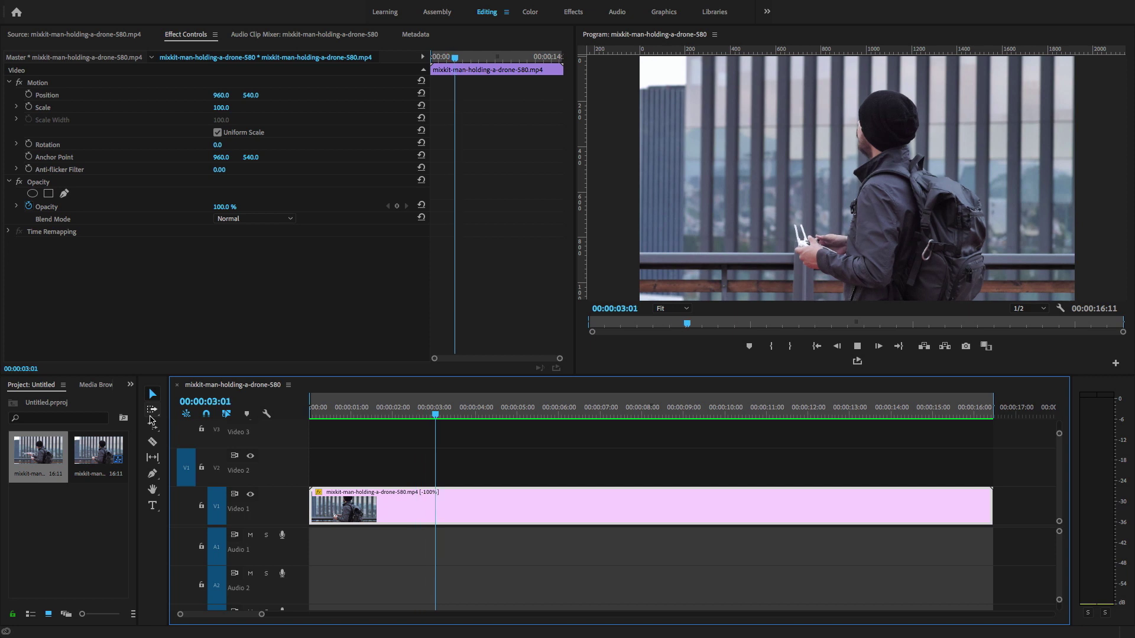
- Play the reversed drone clip full screen, then return to about 3 seconds in
key(space)
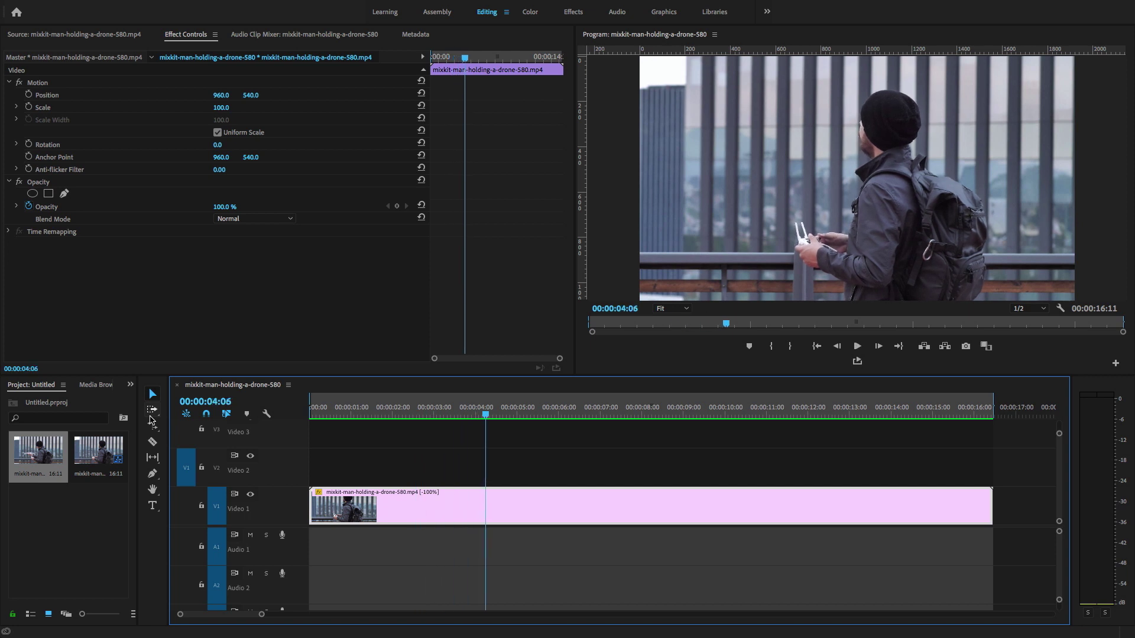
key(ctrl+grave)
key(space)
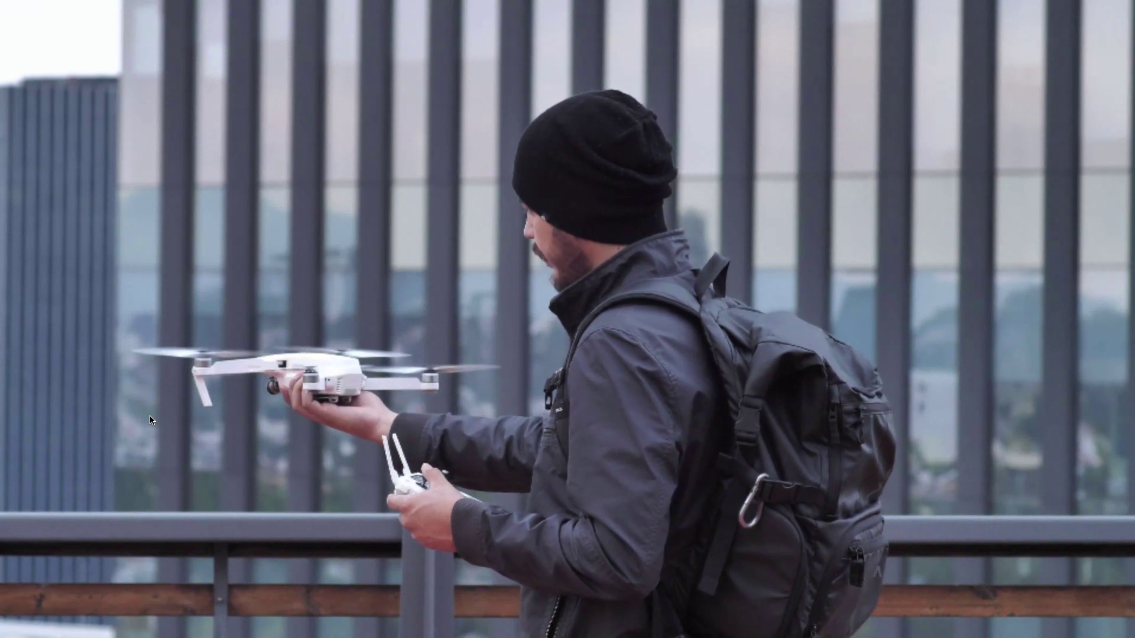
key(Escape)
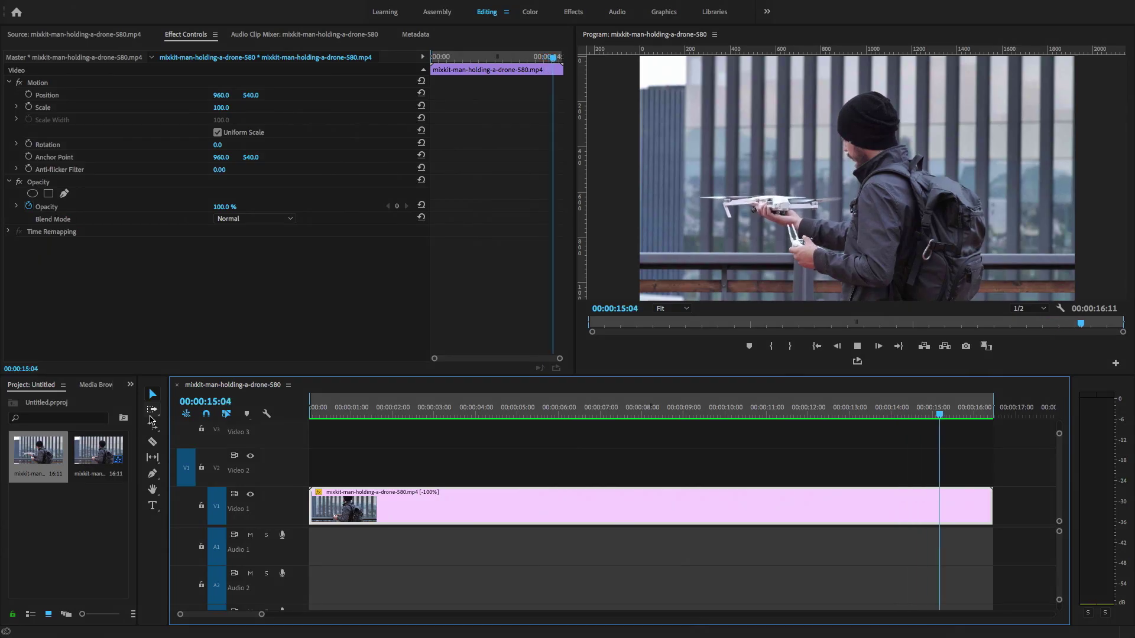
drag(701, 413, 802, 434)
click(455, 417)
- Split the drone clip at 00:00:05:19 and ripple delete the opening piece, leaving a 00:00:10:16 clip
drag(448, 421, 551, 415)
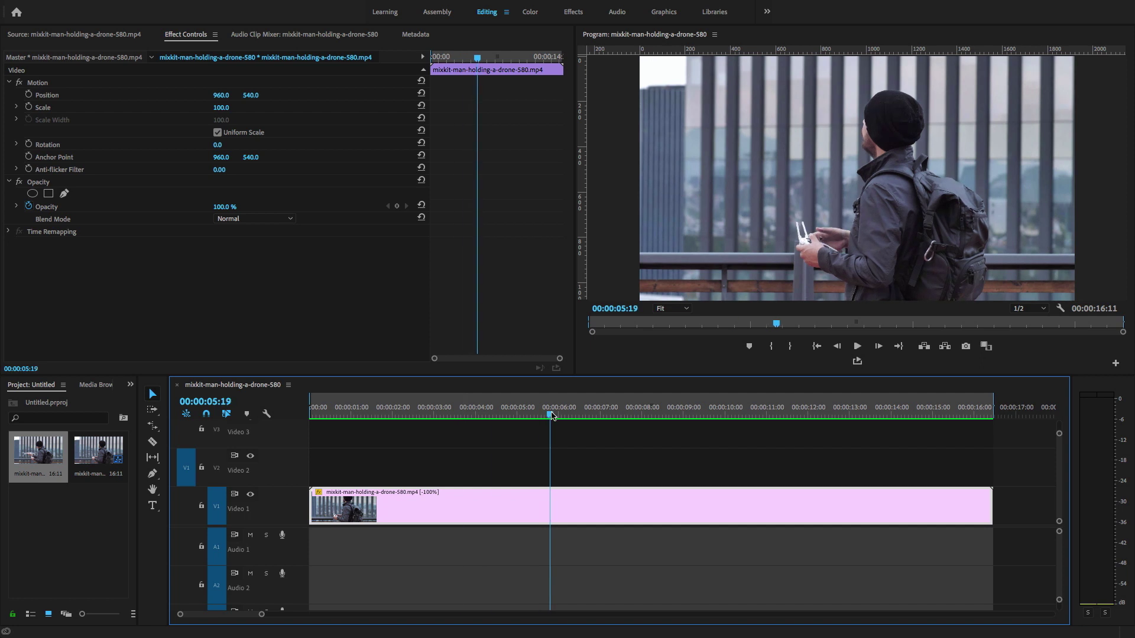
key(c)
click(550, 502)
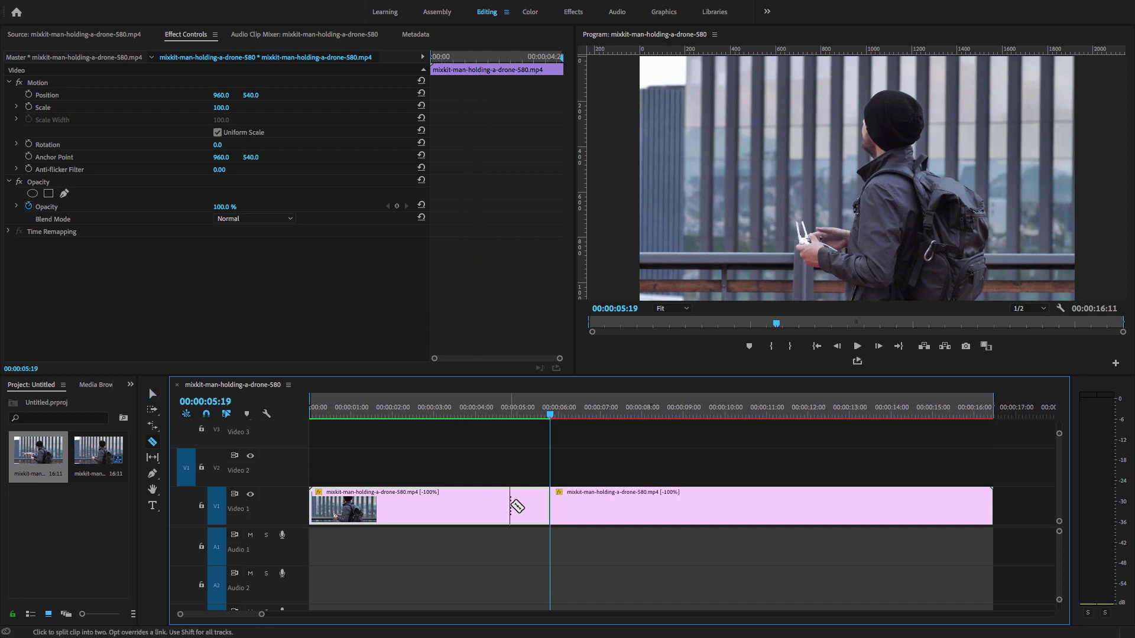
key(v)
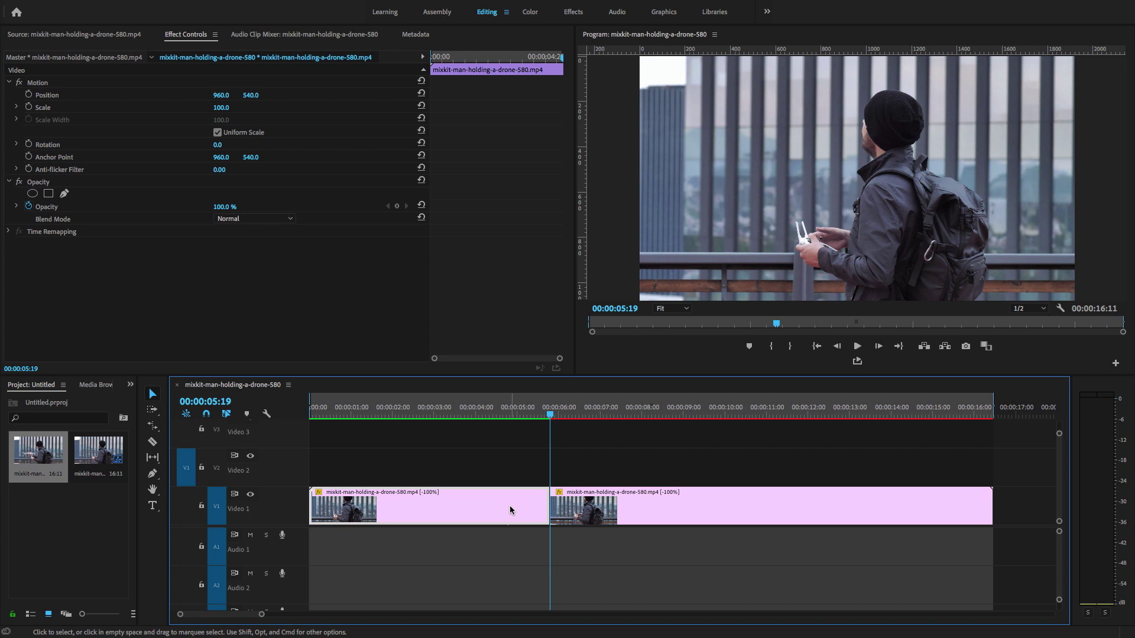
key(shift+Delete)
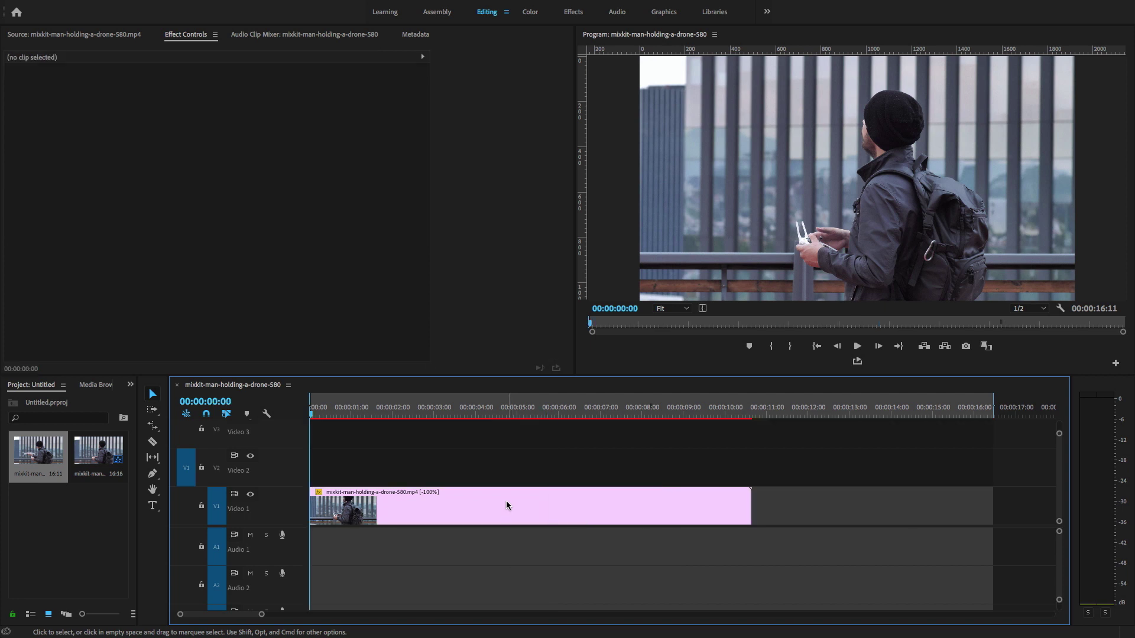
click(464, 412)
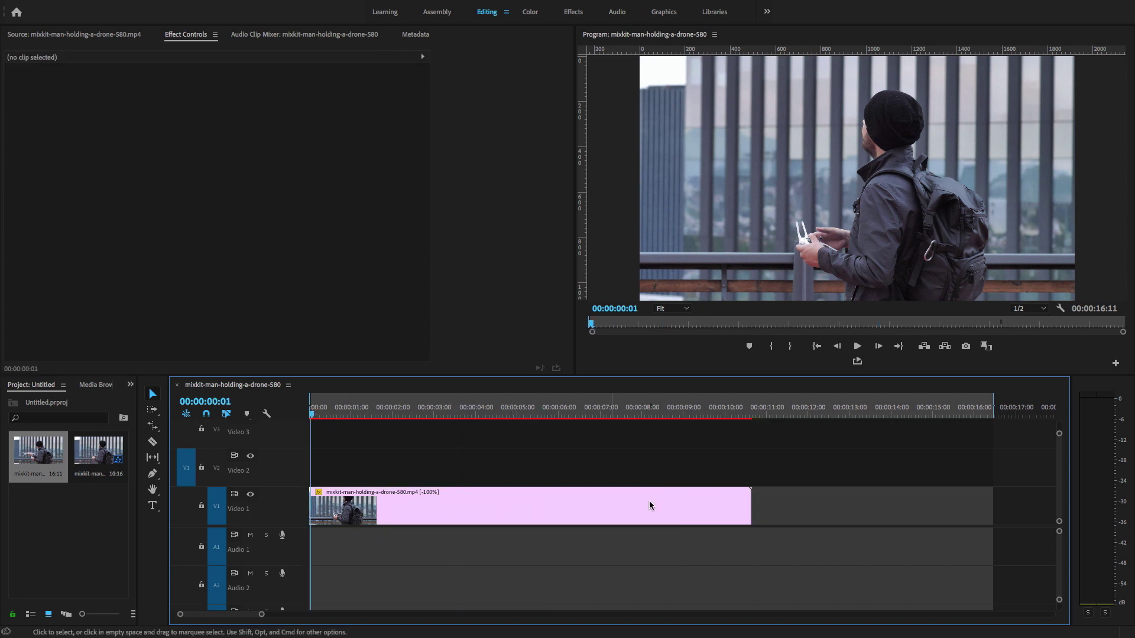
click(721, 501)
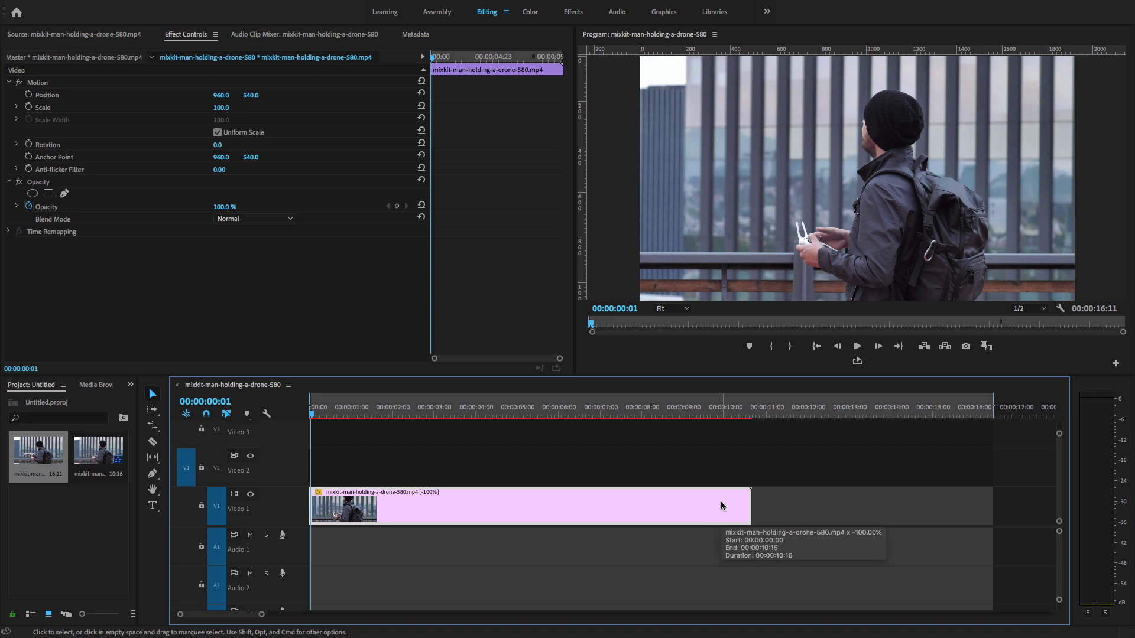
- Set the remaining drone clip to reversed 200% speed (00:00:05:08) and render its preview
right_click(680, 503)
click(737, 430)
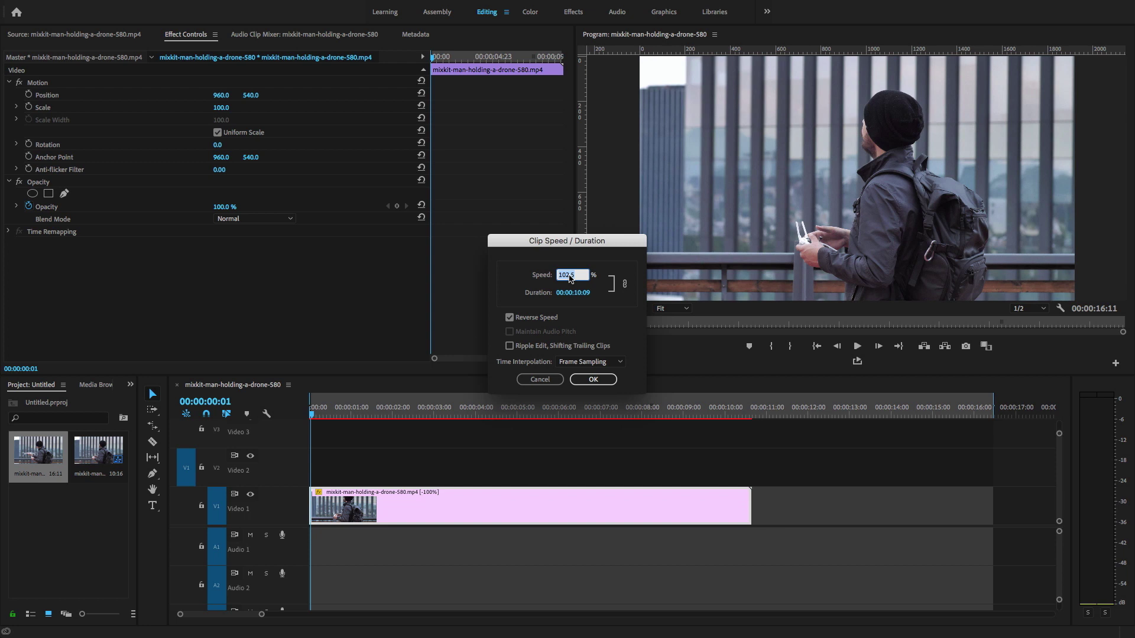
key(Return)
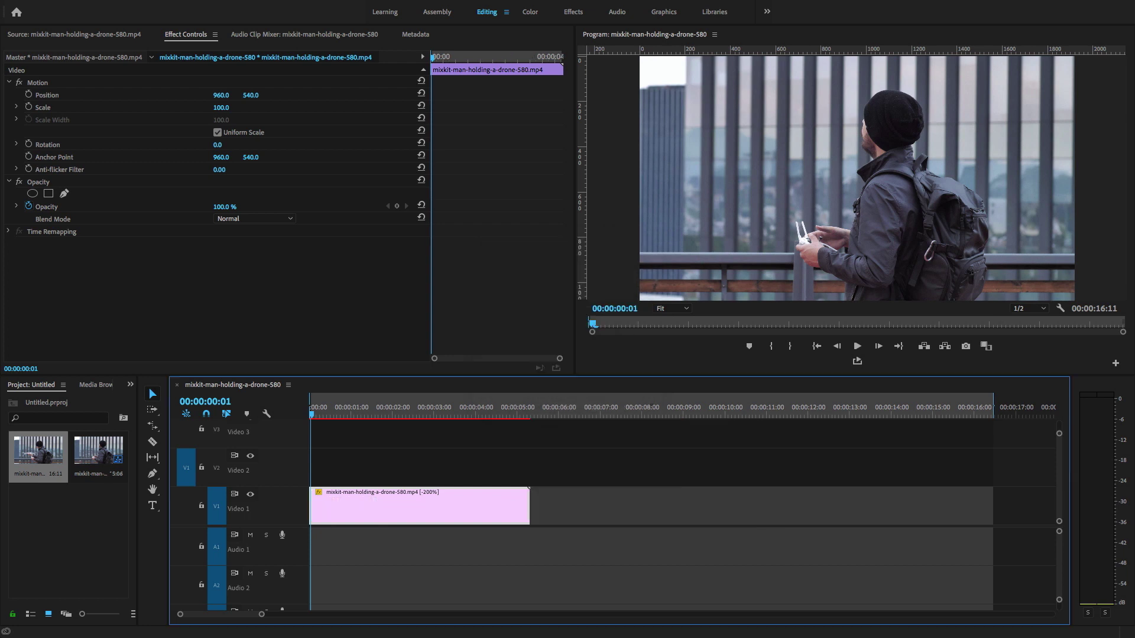
click(529, 416)
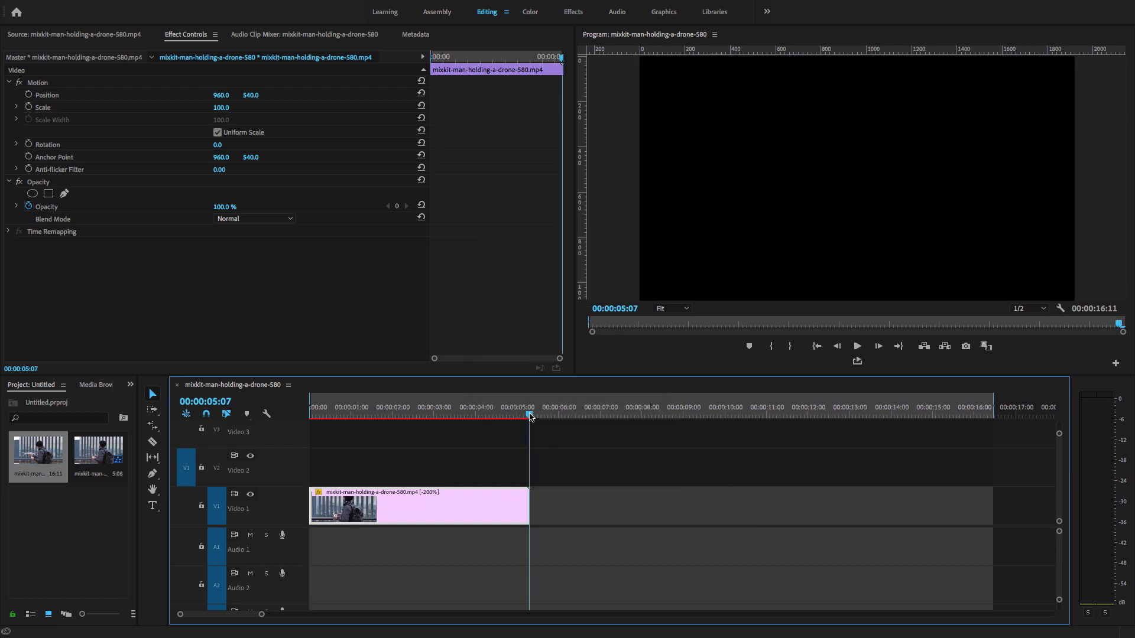
key(Return)
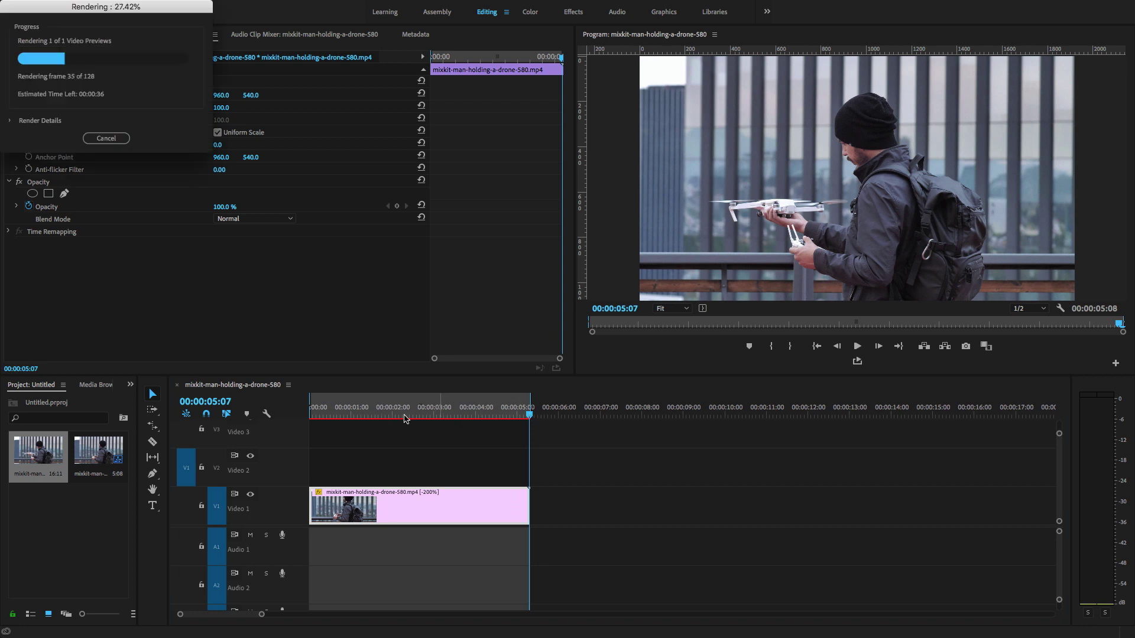
click(856, 363)
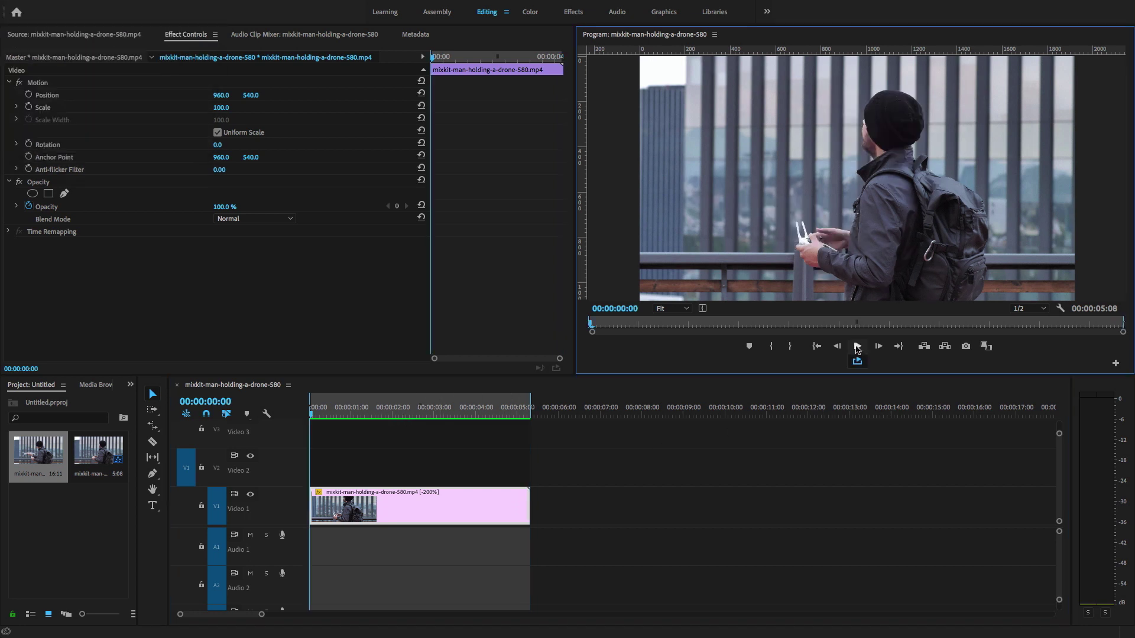
click(856, 349)
key(ctrl+grave)
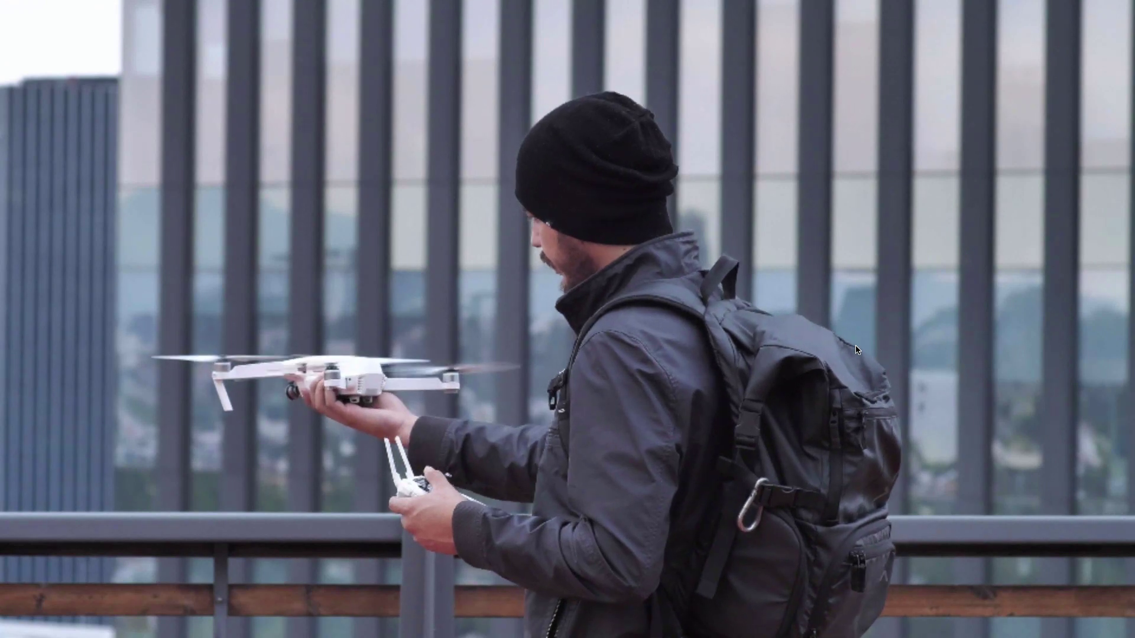
key(Escape)
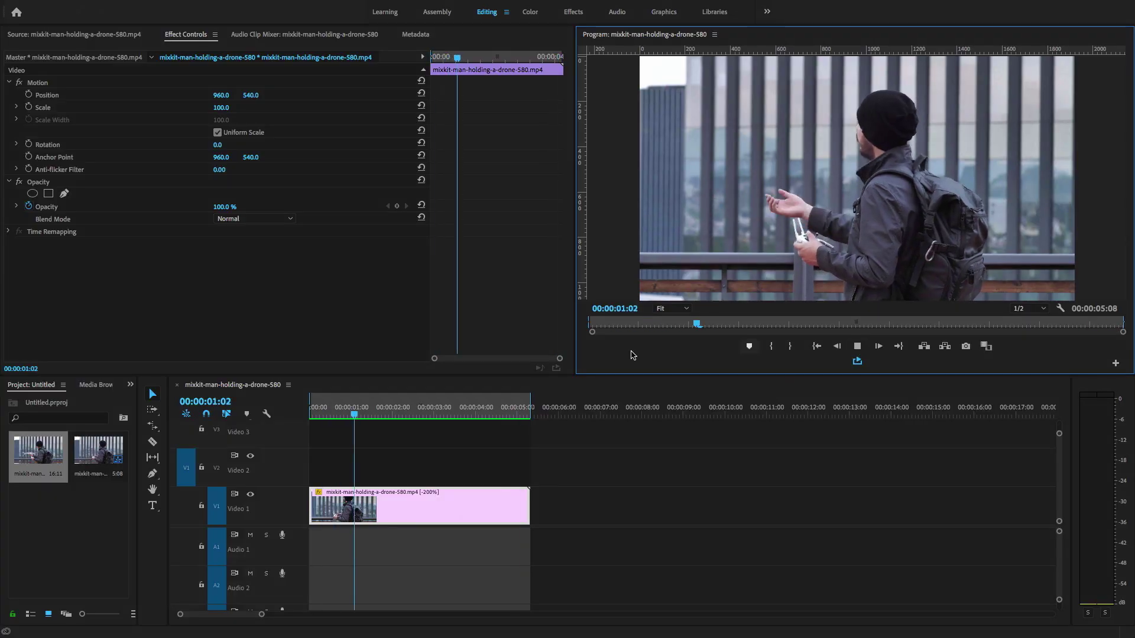
drag(378, 412, 503, 407)
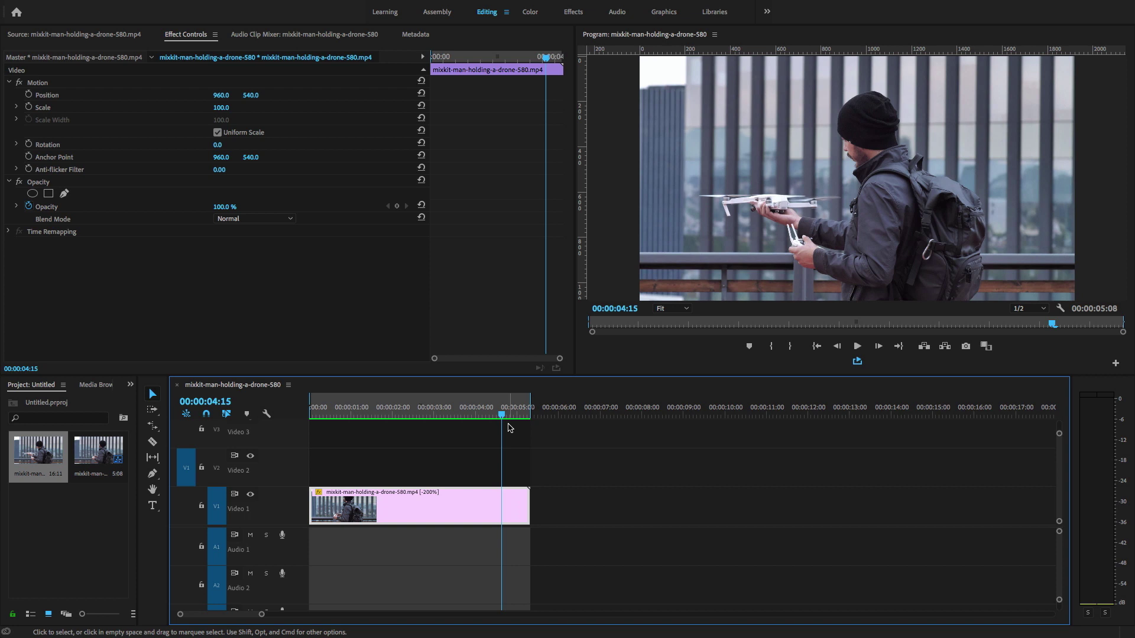
- Import mixkit-woman-runner-on-the-sidewalk-782.mp4 from Downloads into the Project panel
click(64, 527)
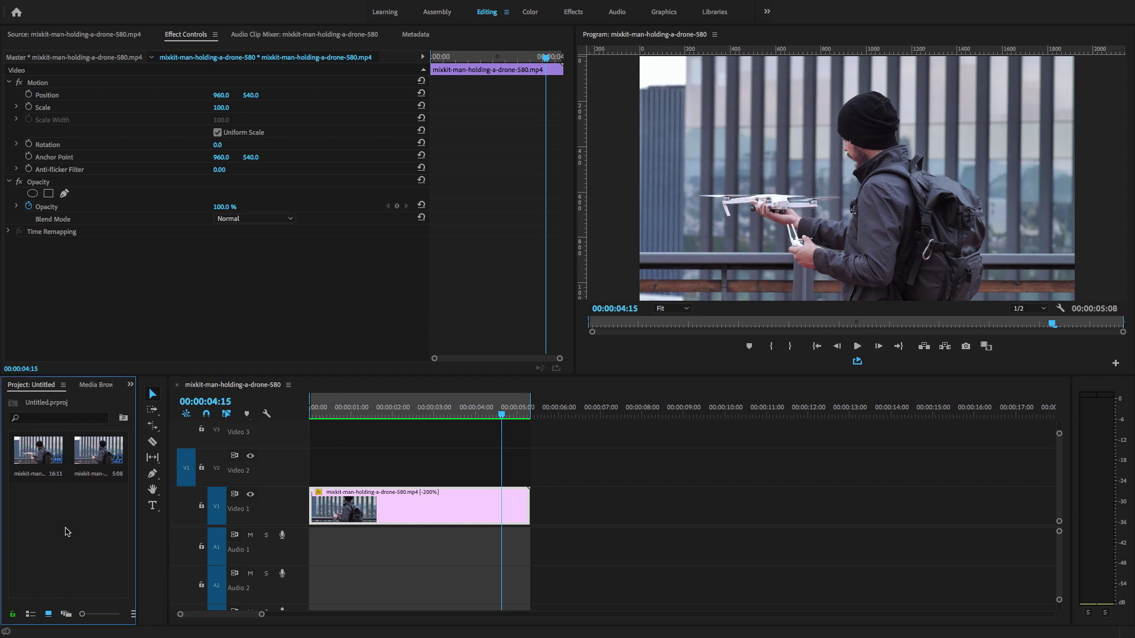
double_click(66, 531)
click(372, 121)
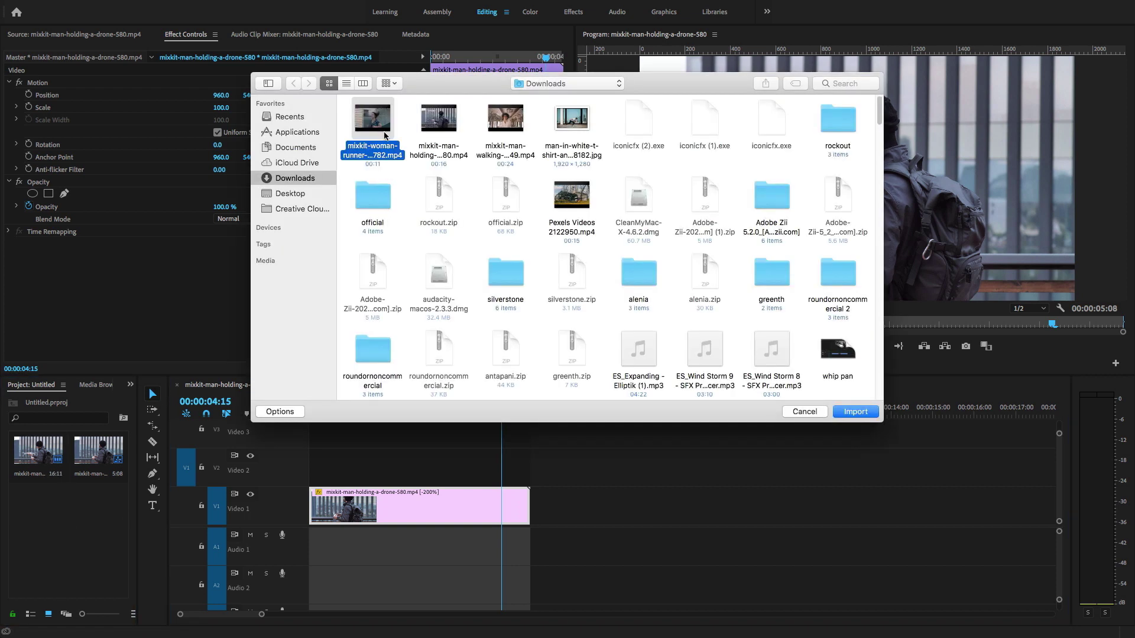
click(855, 411)
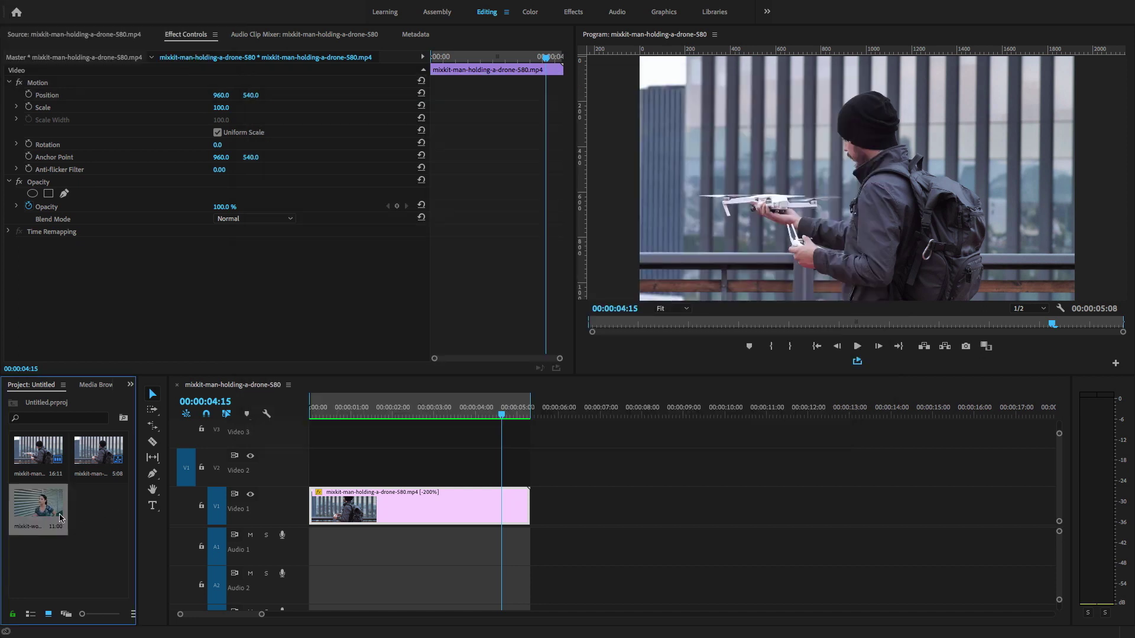
- Place the runner clip on Video 1 just after the drone clip and select it
drag(356, 503, 544, 507)
drag(618, 410, 620, 436)
click(661, 501)
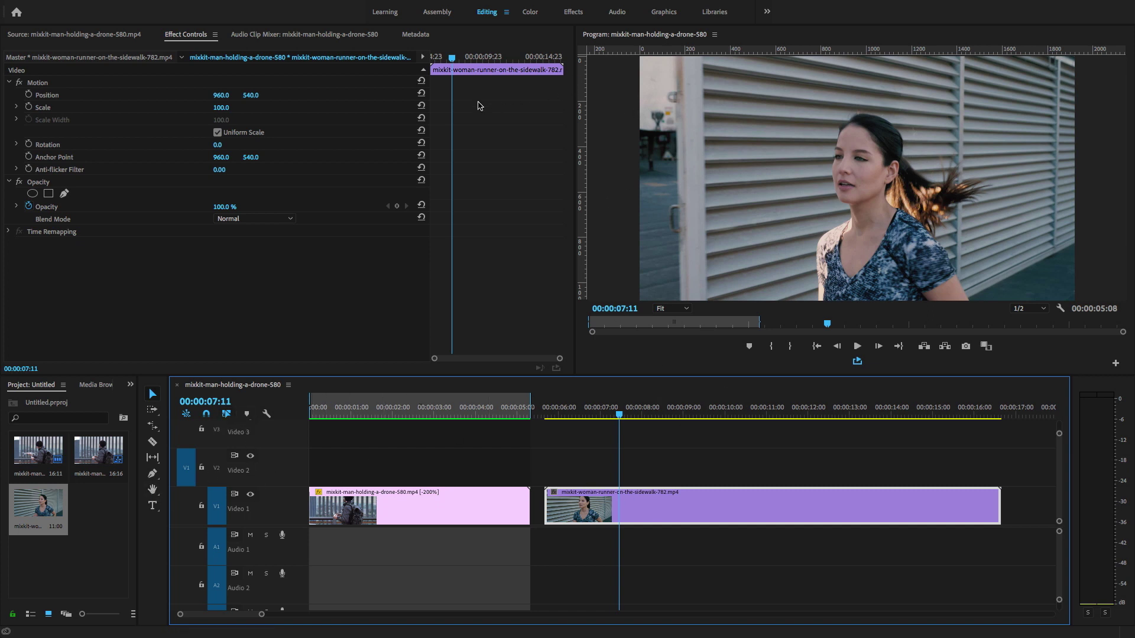
- Rate-stretch the runner clip shorter so it ends near 00:00:09:00
click(158, 430)
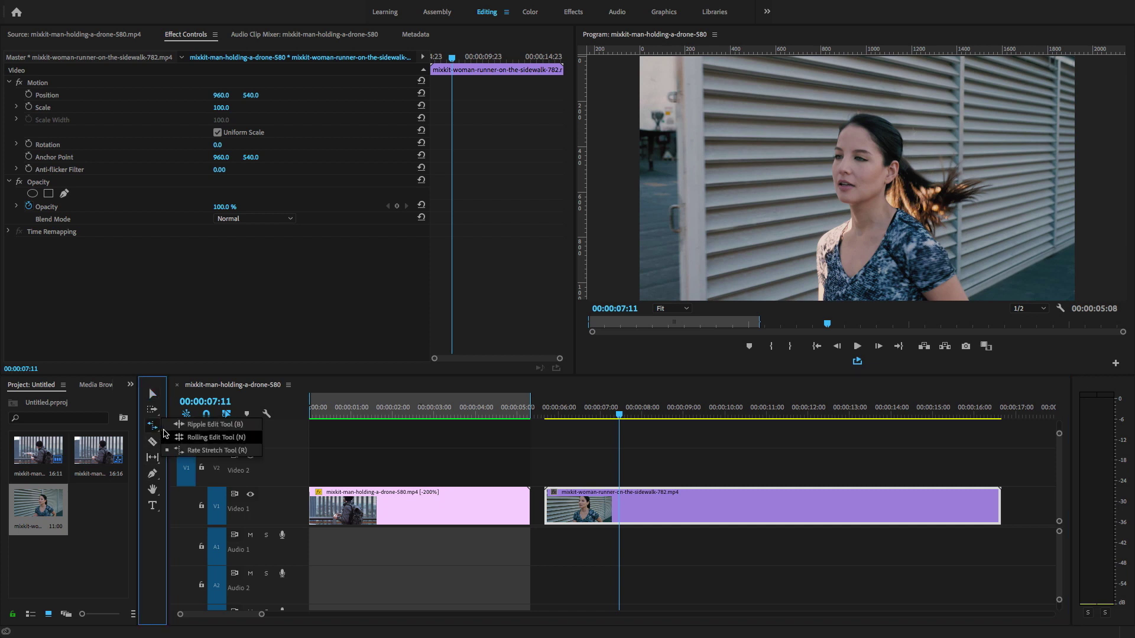
click(187, 452)
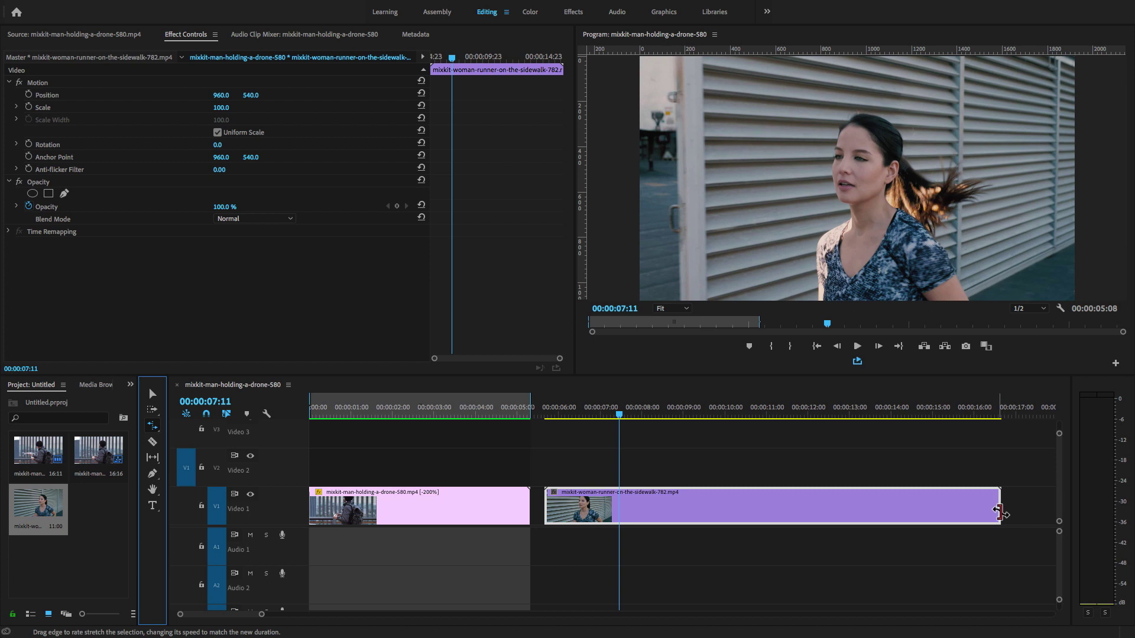
drag(999, 512, 962, 509)
drag(846, 508, 680, 512)
- Mark In at 00:00:05:17 and Out at 00:00:08:23, then render that range's preview
drag(550, 414, 546, 415)
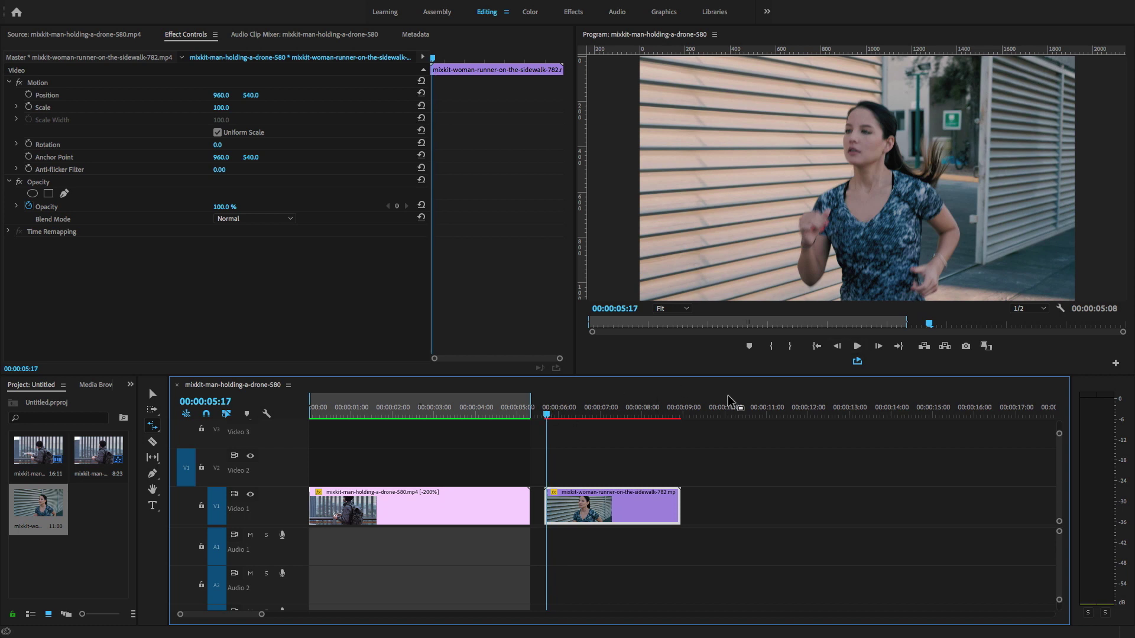
click(772, 346)
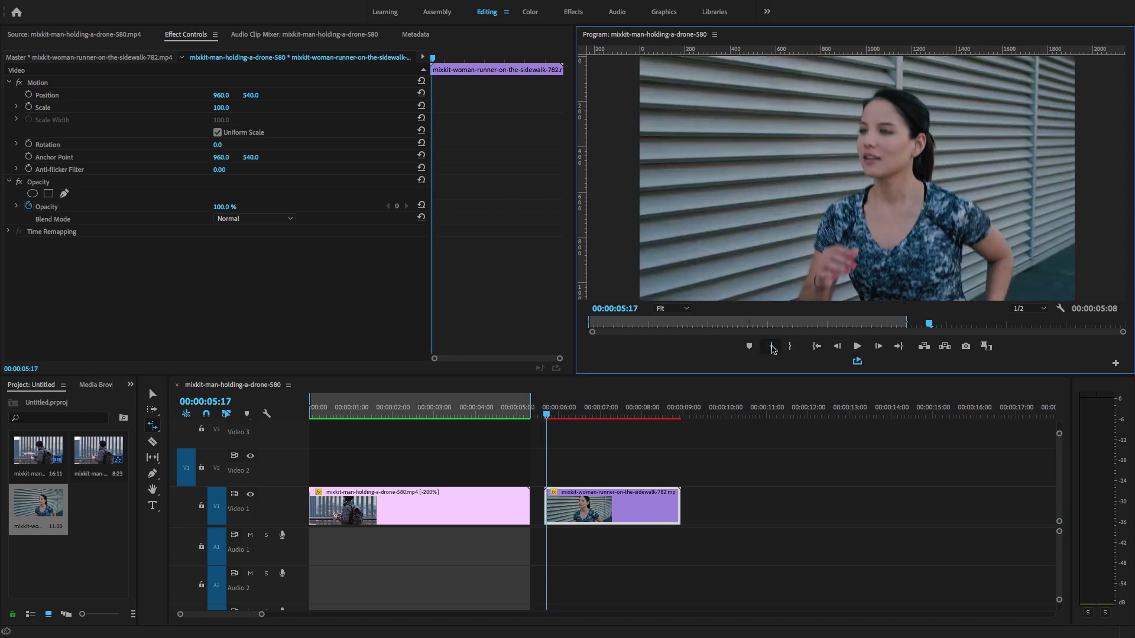
drag(668, 414, 684, 415)
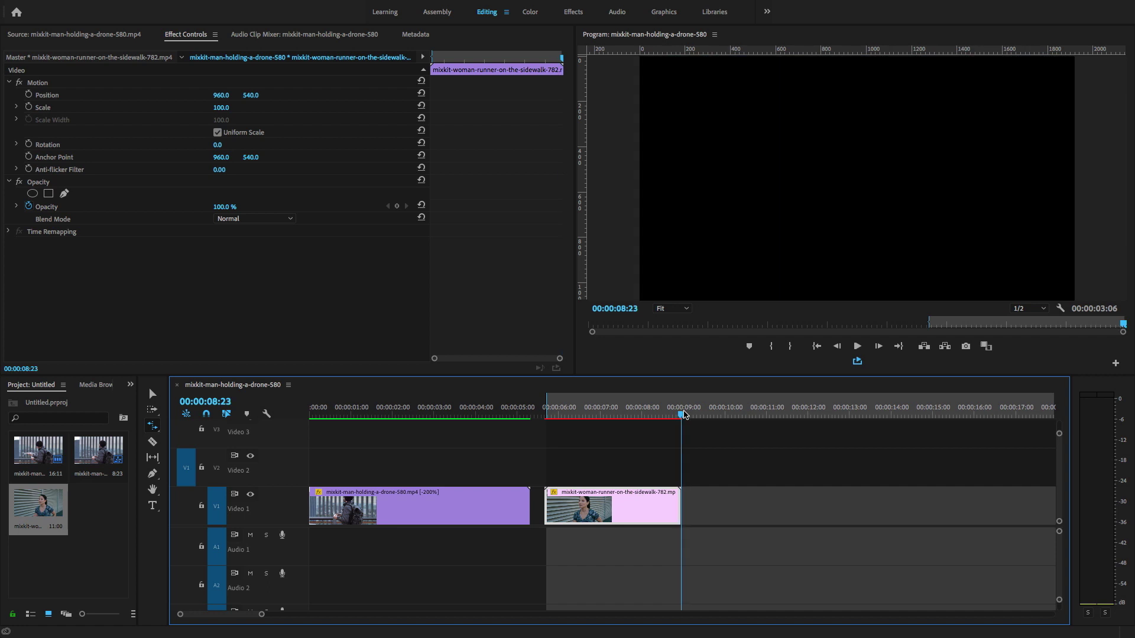
click(792, 346)
click(549, 413)
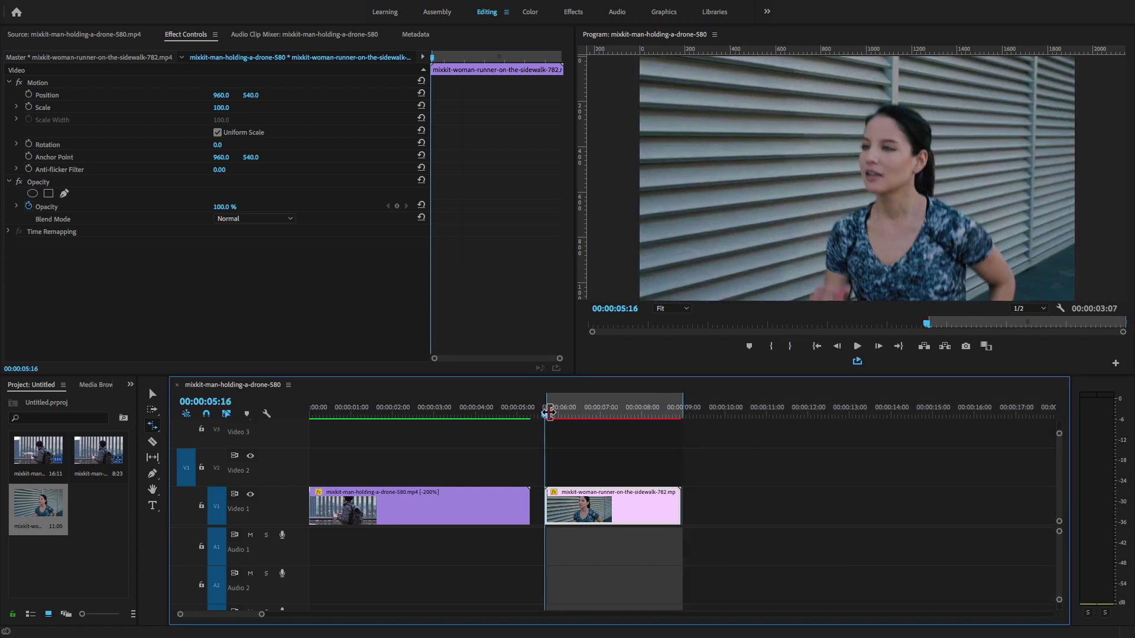
key(Return)
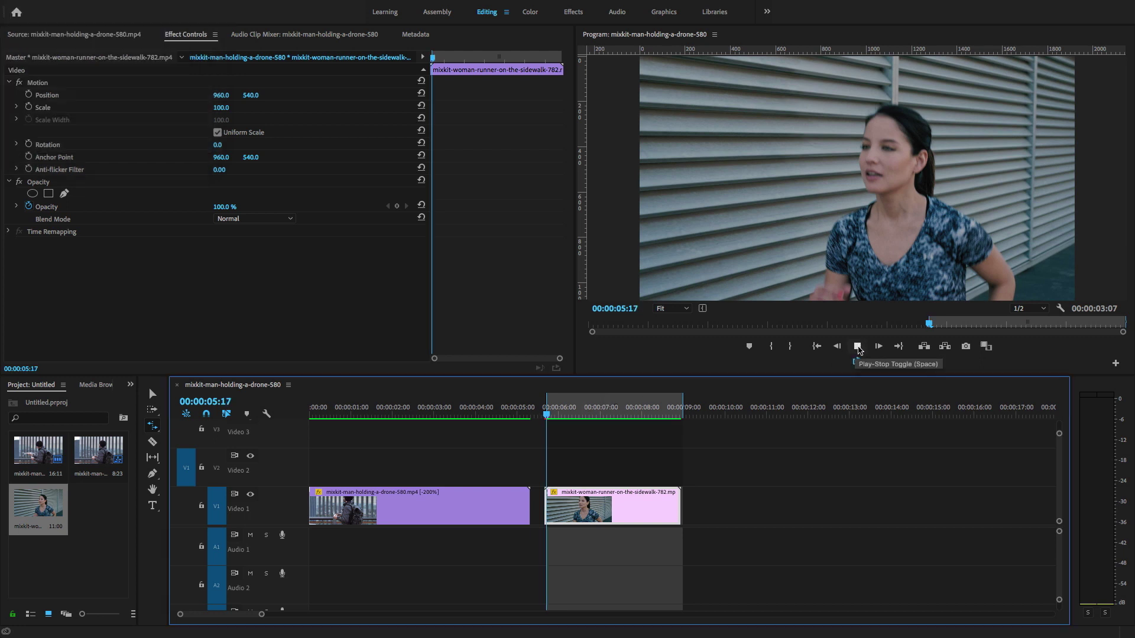
mouse_move(593, 415)
mouse_down()
mouse_move(572, 416)
mouse_move(589, 418)
mouse_up()
key(v)
right_click(650, 492)
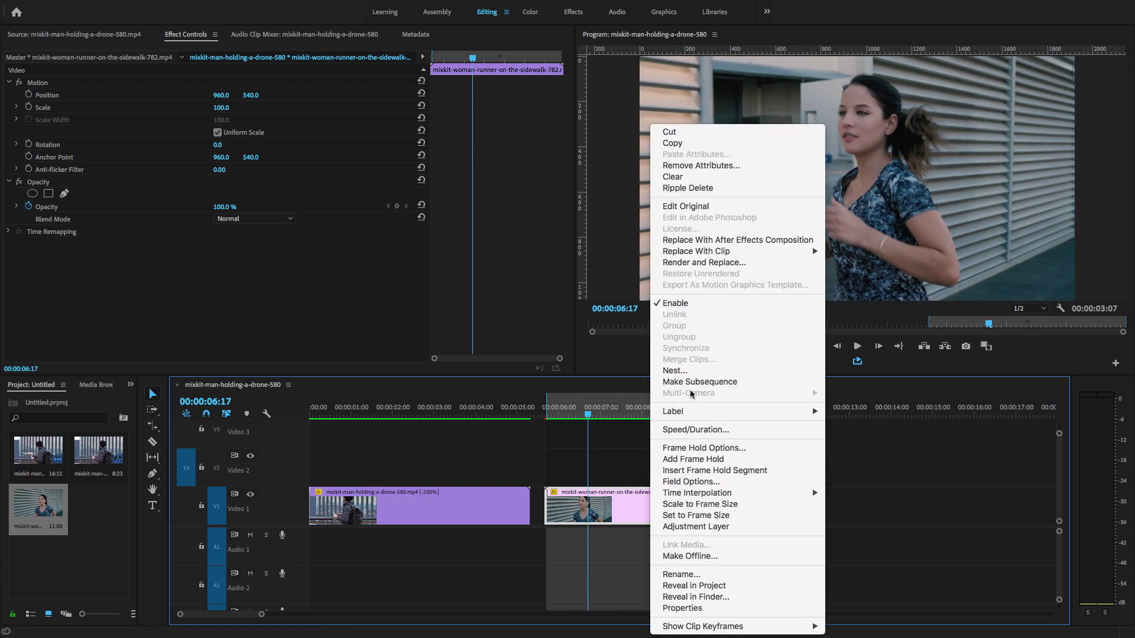
click(688, 431)
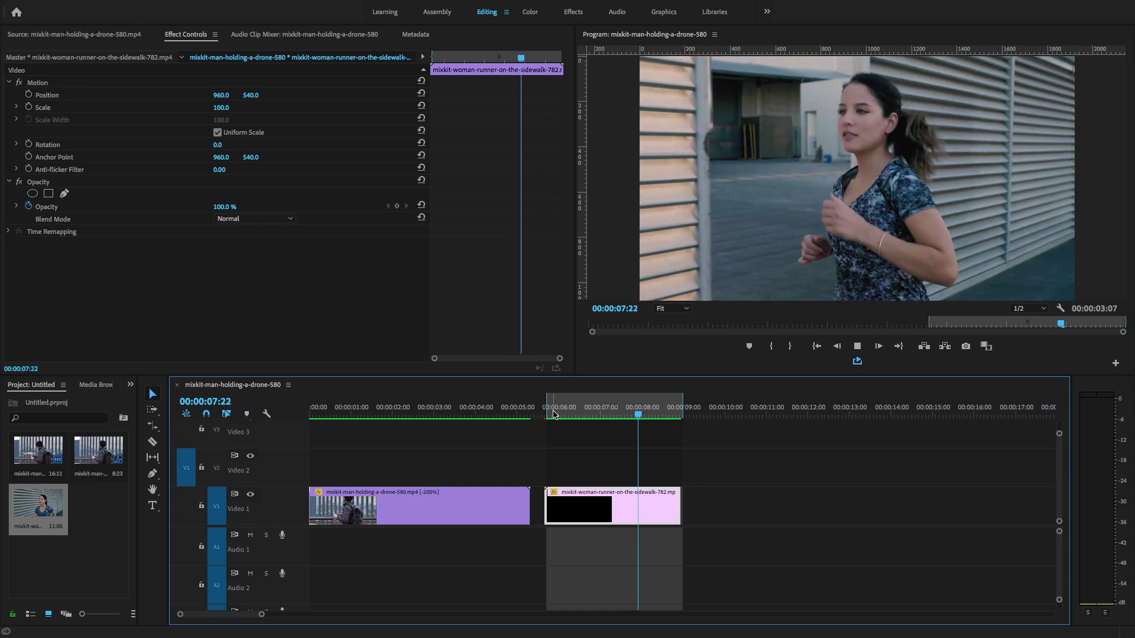
key(ctrl+grave)
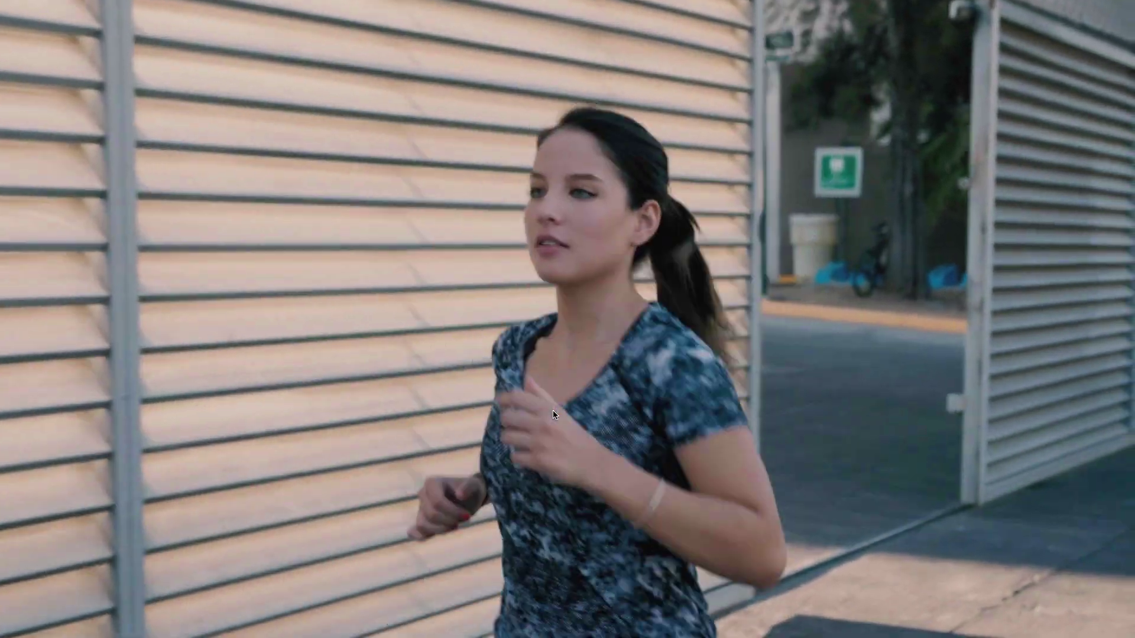
key(ctrl+grave)
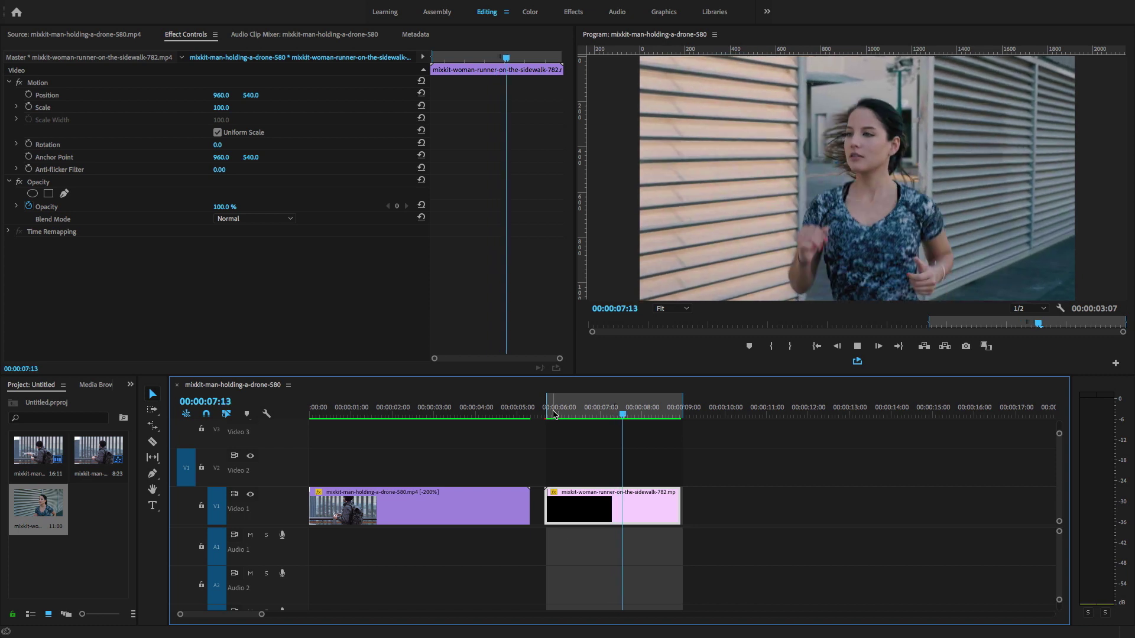